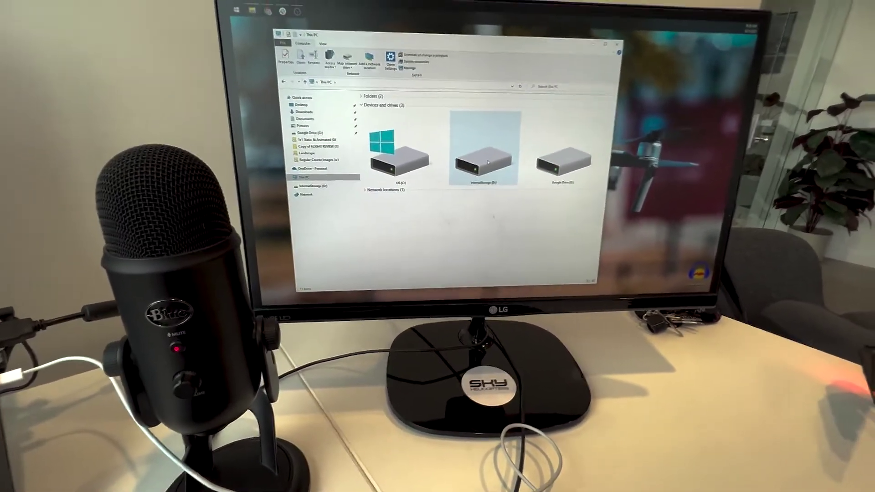
Open the InternalStorage (D:) drive's DCIM folder and inspect the DJI files in 100MEDIA
double_click(485, 160)
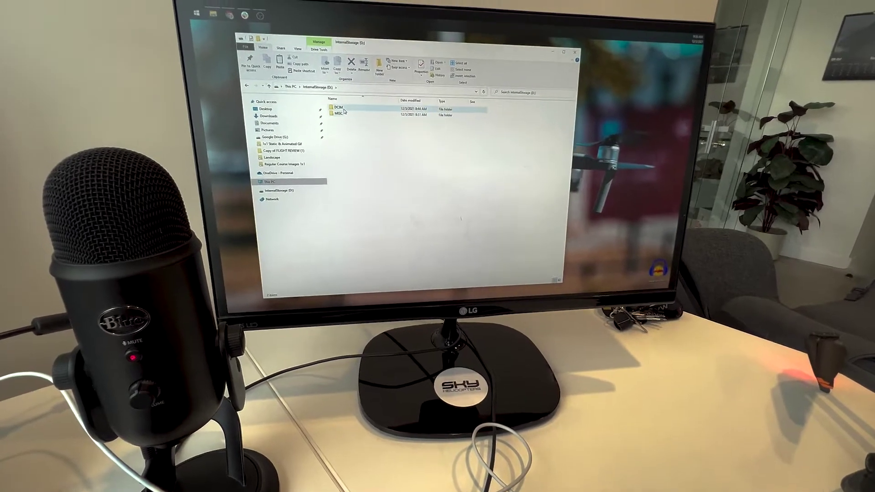
double_click(330, 102)
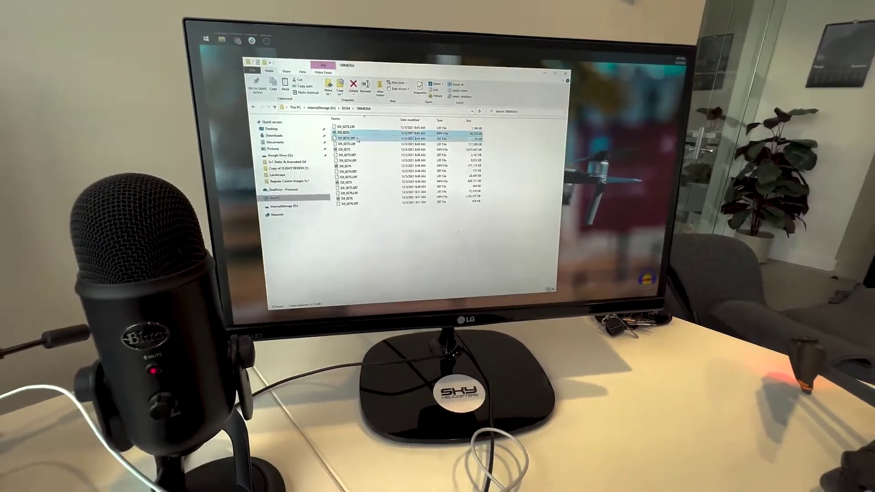
left_click(358, 139)
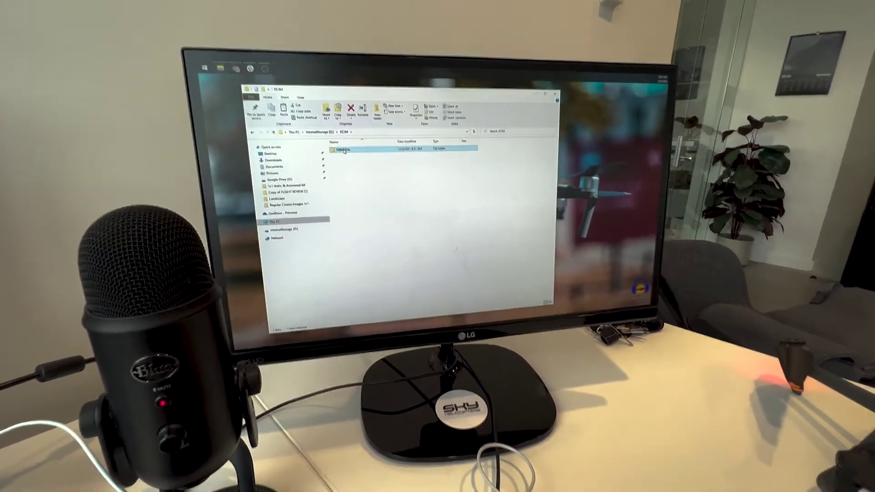
Drag the 100MEDIA folder from DCIM to the Desktop to copy its 16 items
mouse_move(344, 152)
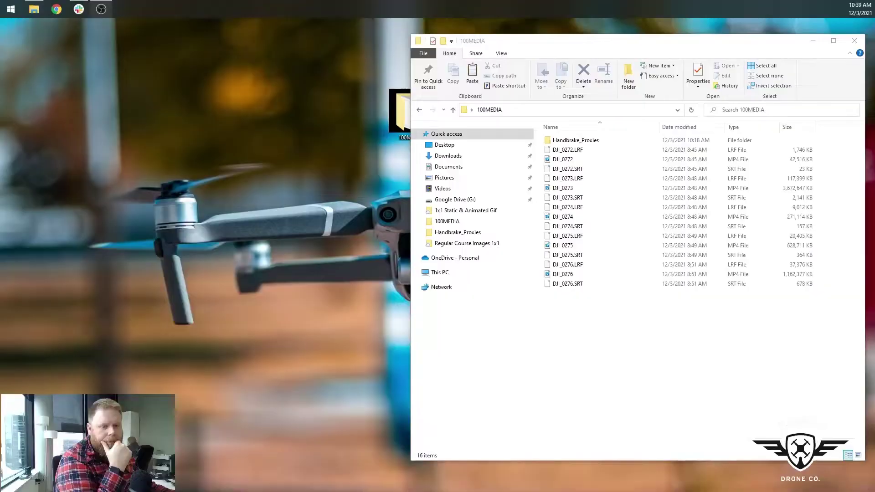
Close Explorer, shift the desktop 100MEDIA icon further right, and reopen it
left_click(834, 40)
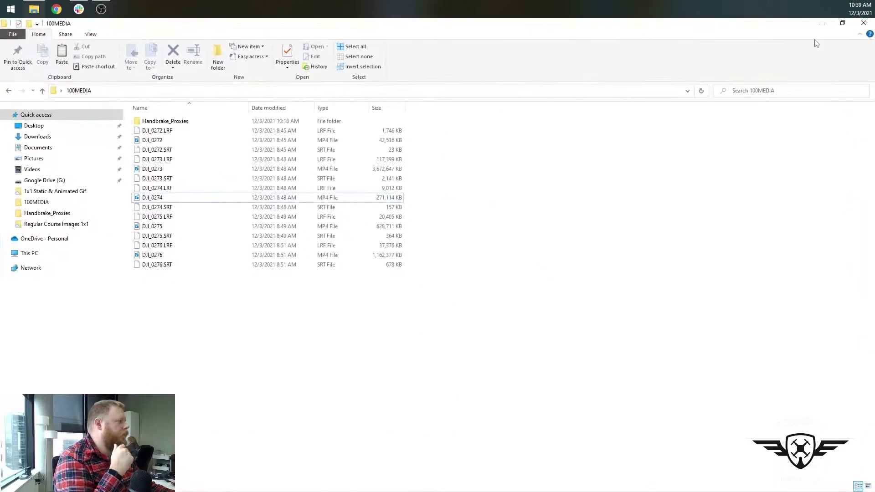
left_click(846, 25)
left_click(848, 27)
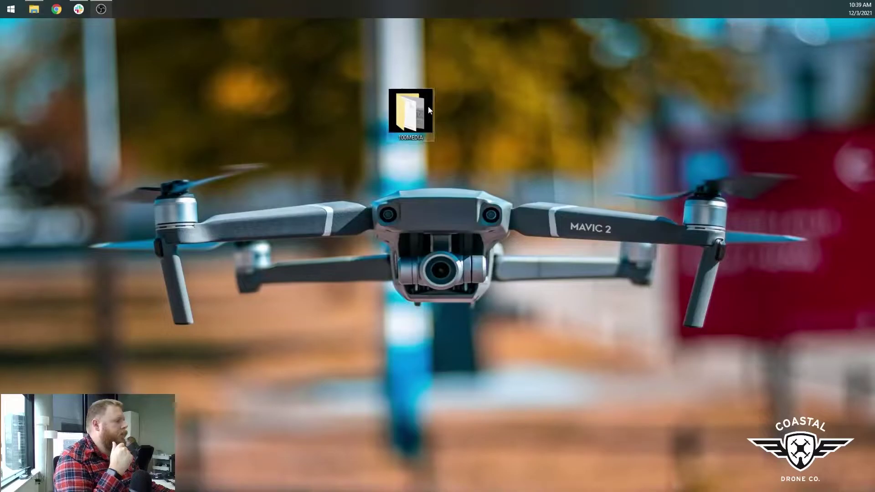
left_click_drag(428, 105, 665, 109)
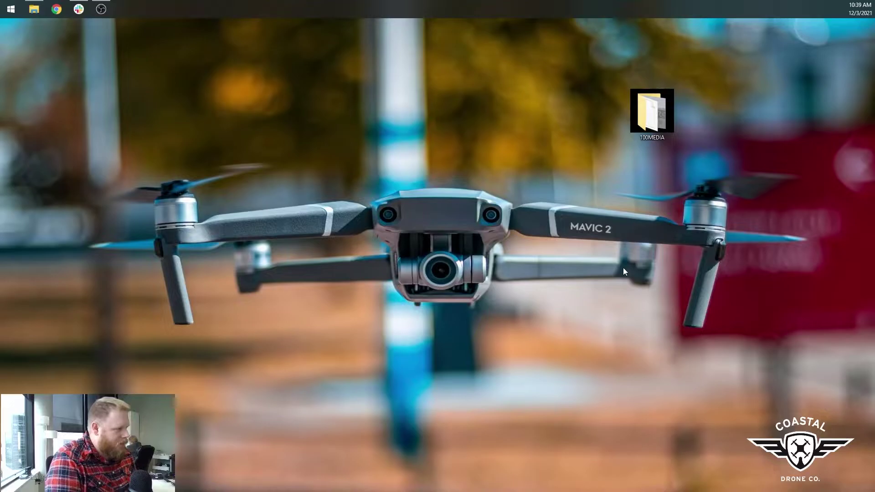
double_click(646, 116)
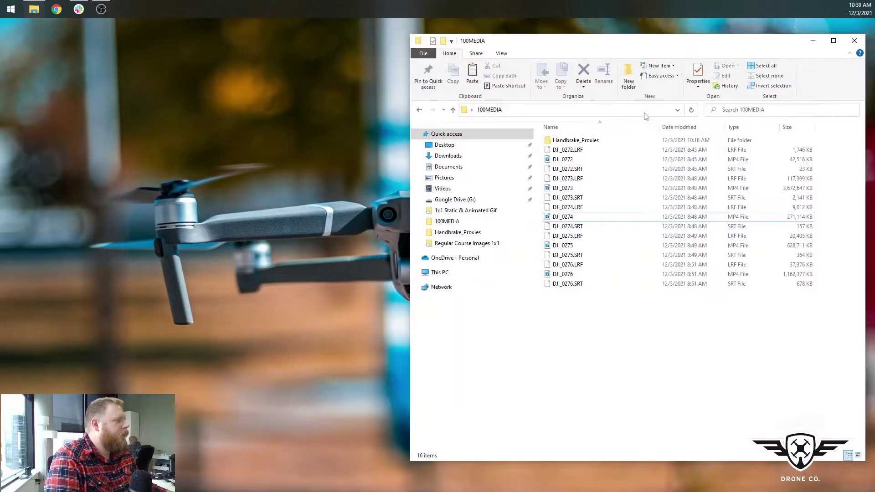
double_click(570, 218)
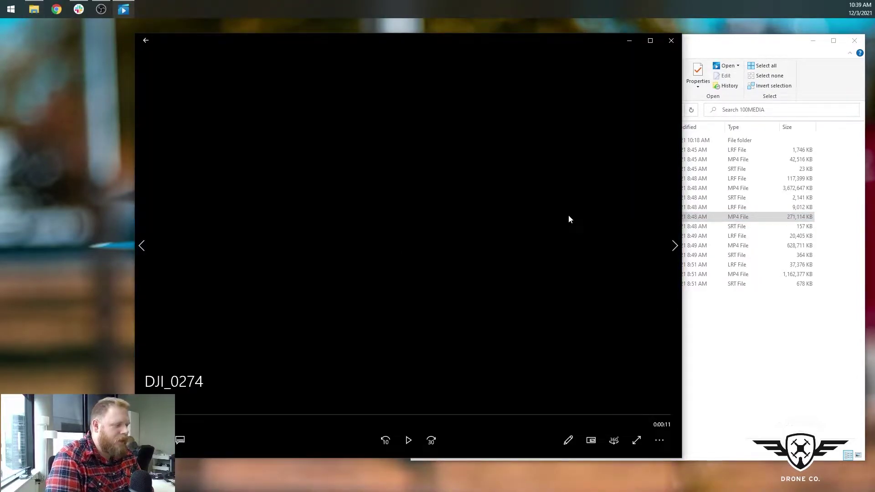
left_click(409, 440)
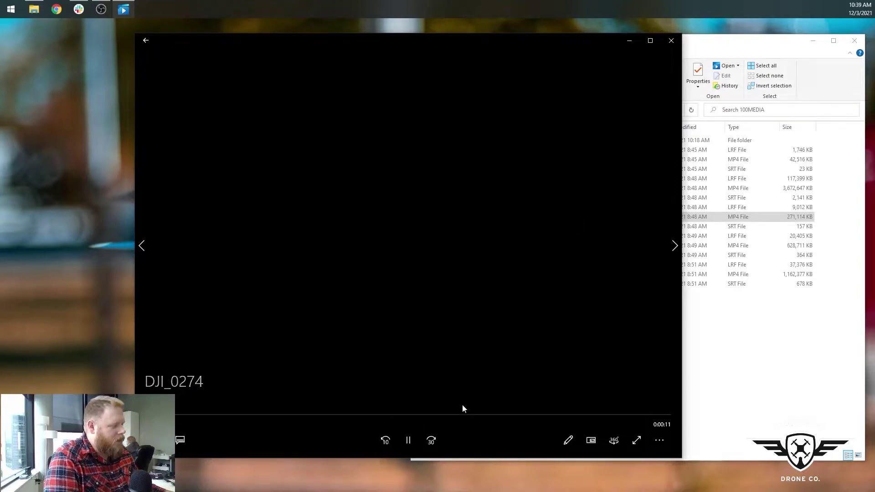
left_click(672, 41)
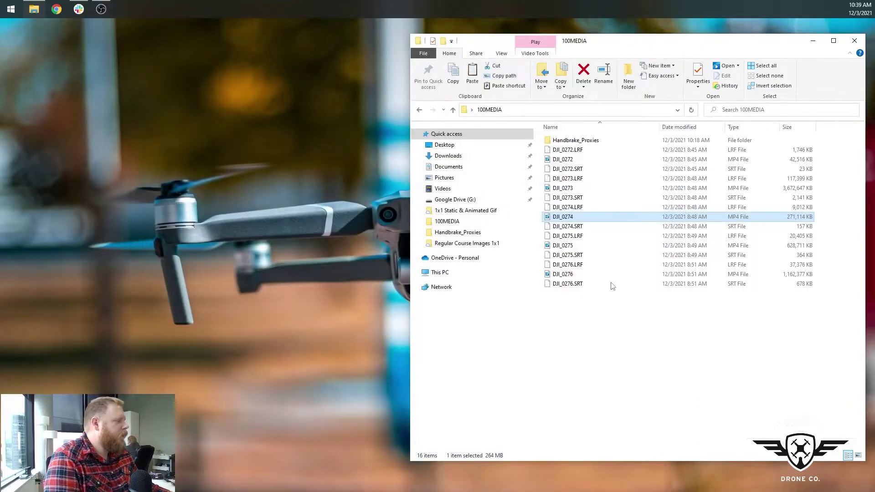
right_click(565, 214)
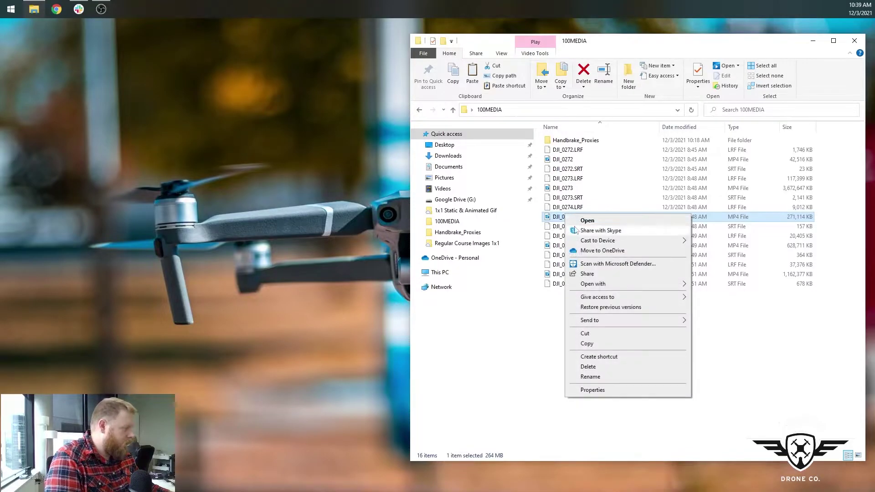
mouse_move(634, 286)
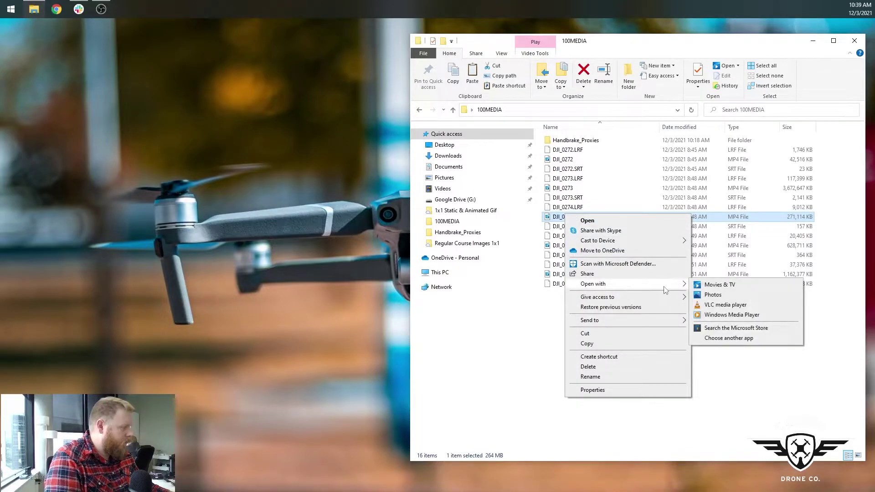
left_click(730, 306)
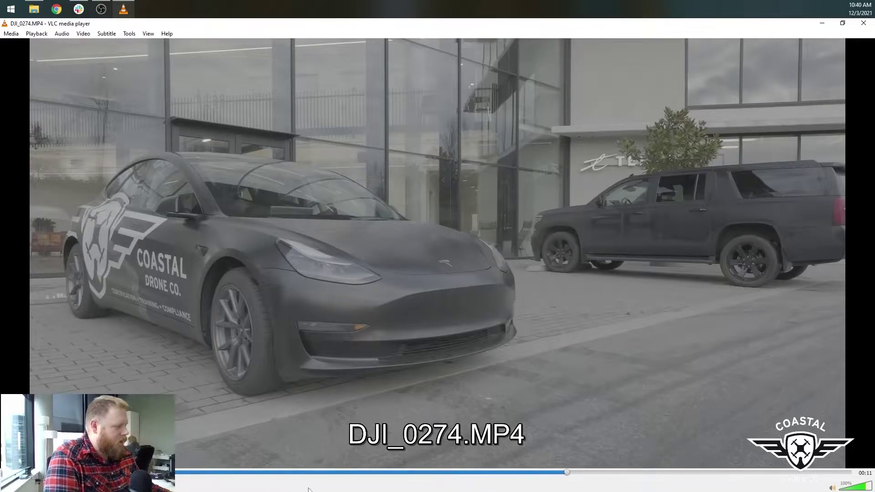
left_click(196, 473)
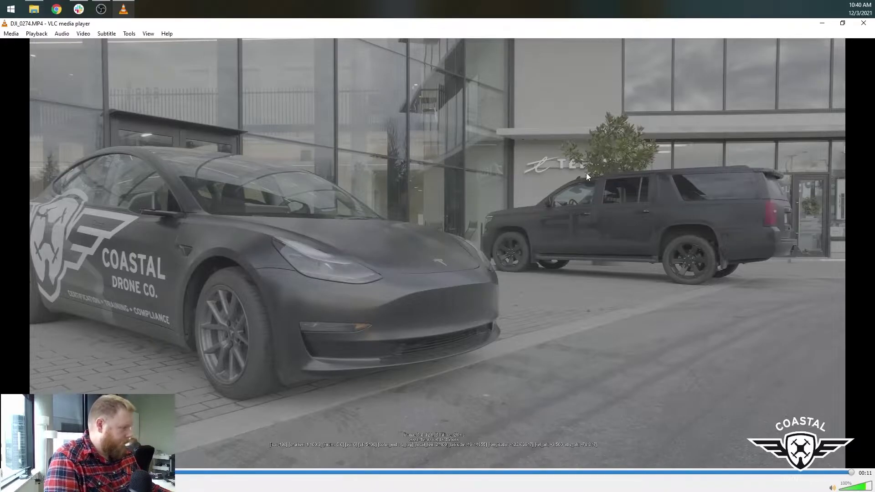
left_click(870, 27)
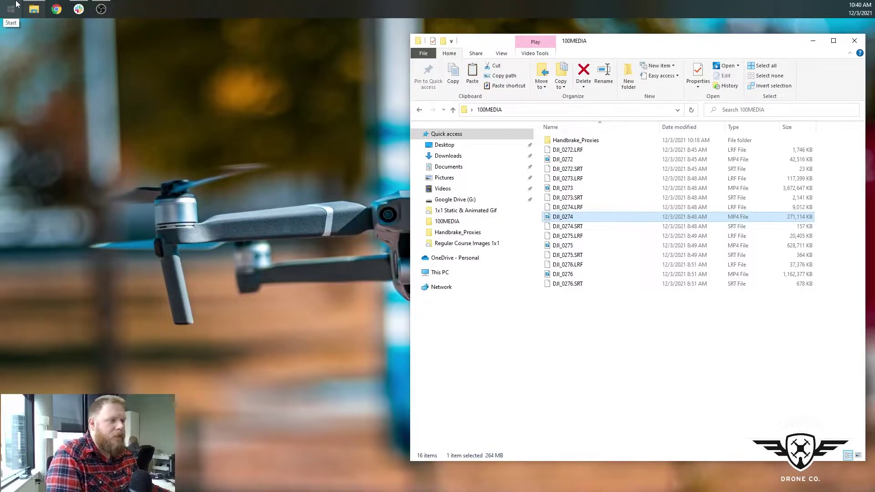
Launch HandBrake from the Start menu and move its window to the left
left_click(16, 5)
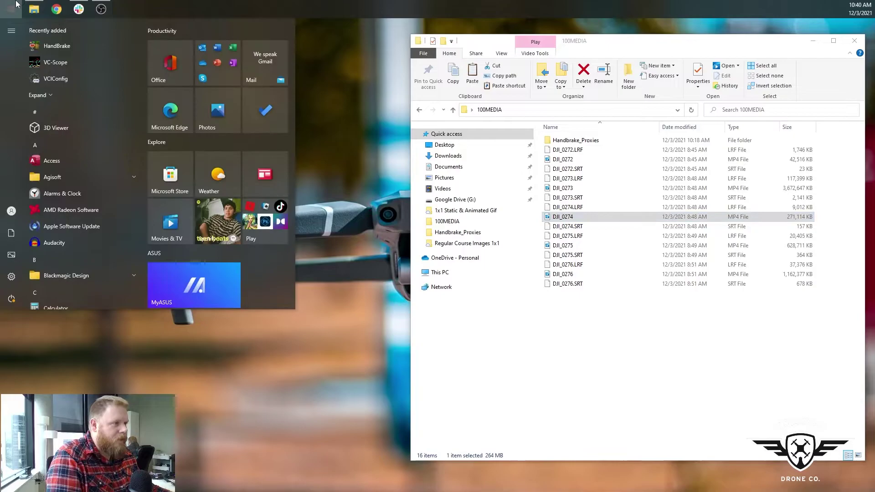
left_click(623, 362)
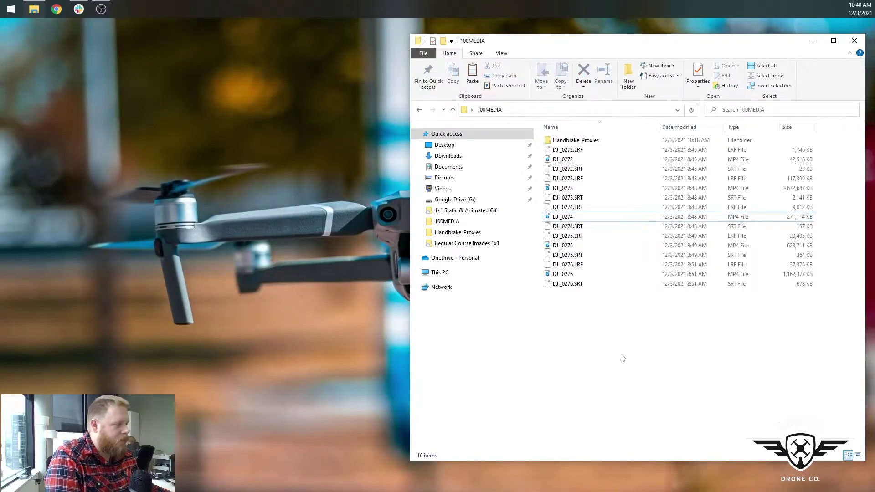
left_click(1, 4)
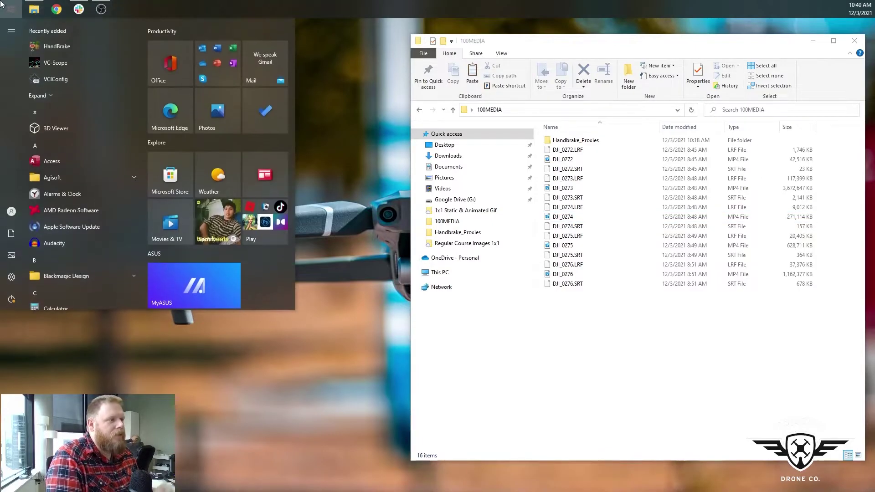
left_click(63, 47)
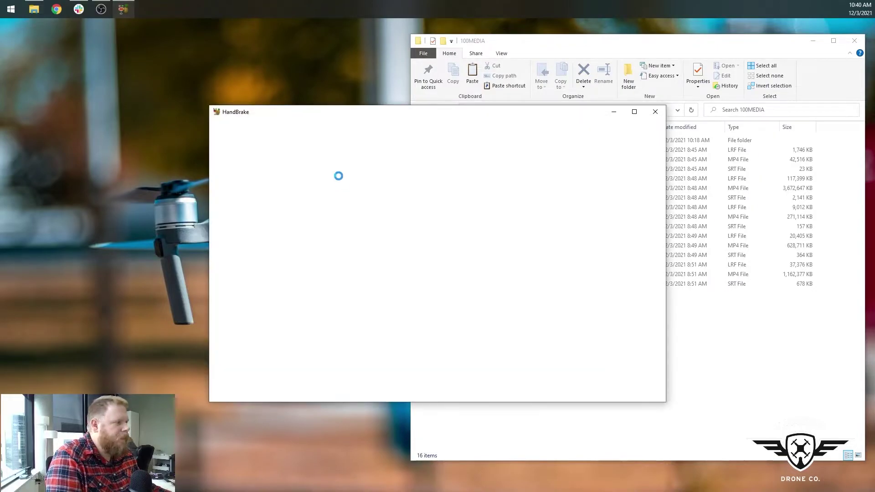
left_click_drag(489, 111, 365, 113)
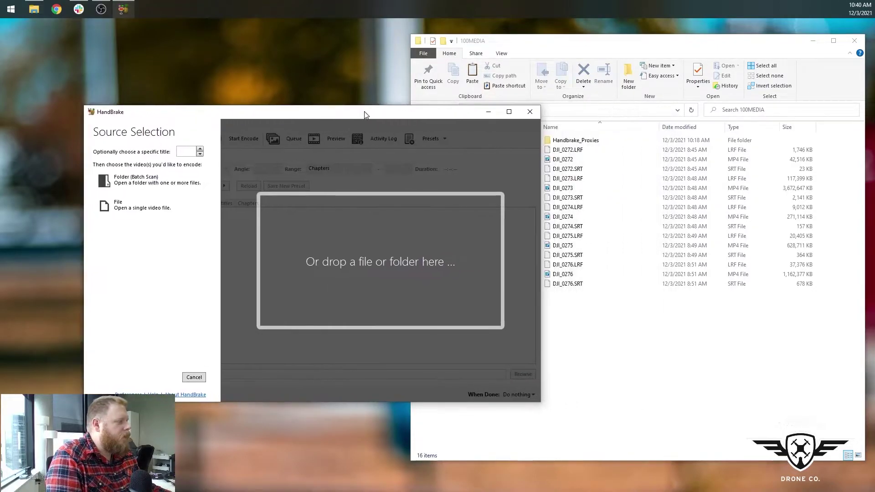
Bring up the Properties of DJI_0274 in the 100MEDIA folder
left_click(732, 362)
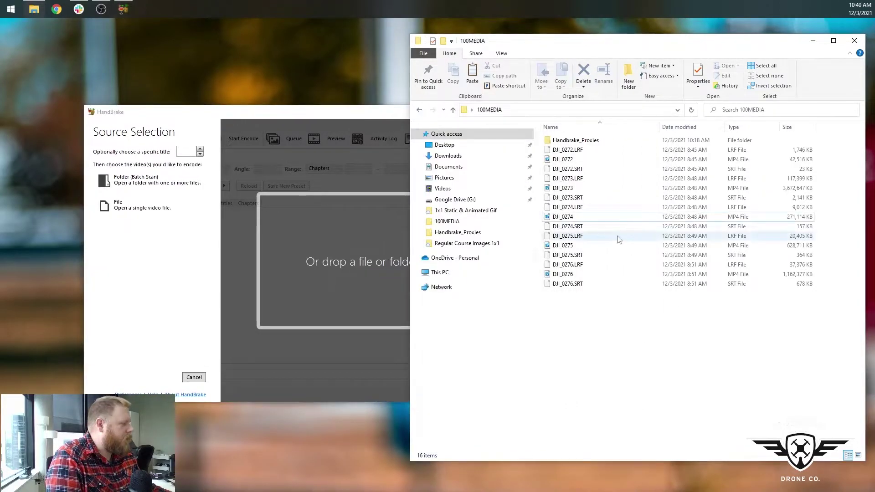
left_click(571, 218)
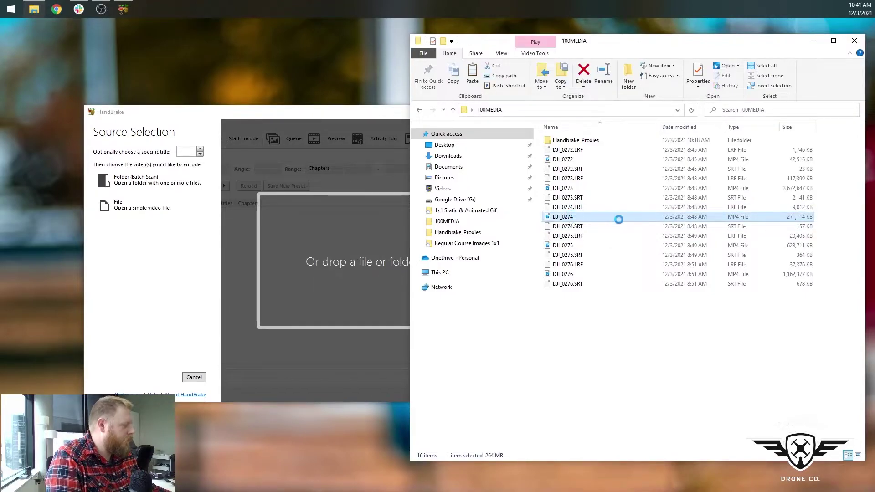
right_click(571, 218)
left_click(652, 393)
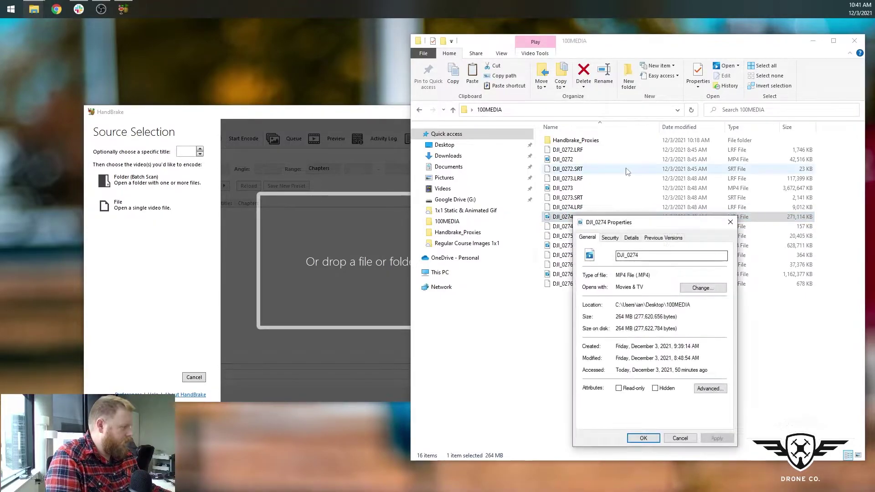
Check DJI_0274's details: 5120 width, 2700 height, 11-second length and data rate
left_click(631, 238)
left_click_drag(656, 225, 579, 106)
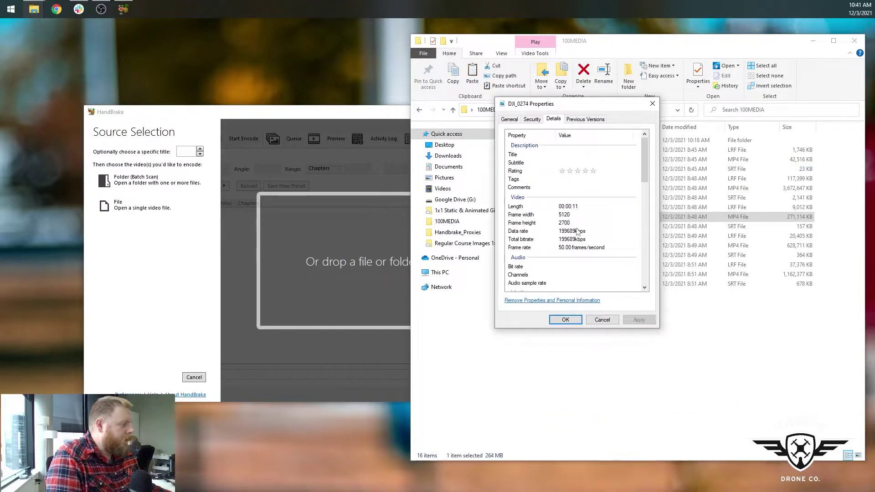
left_click(570, 216)
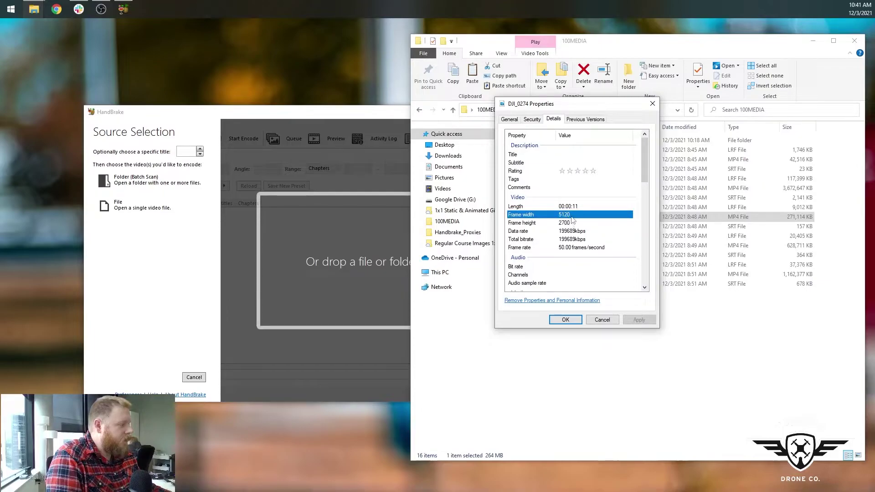
left_click(572, 224)
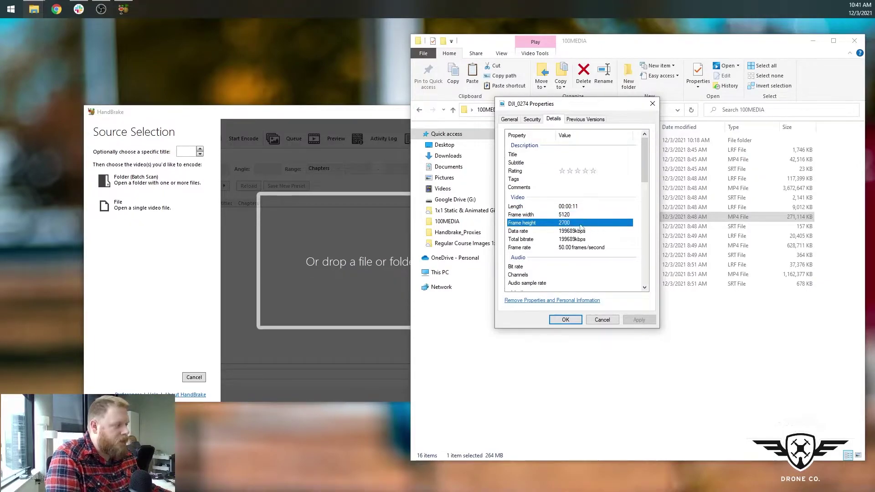
left_click(579, 208)
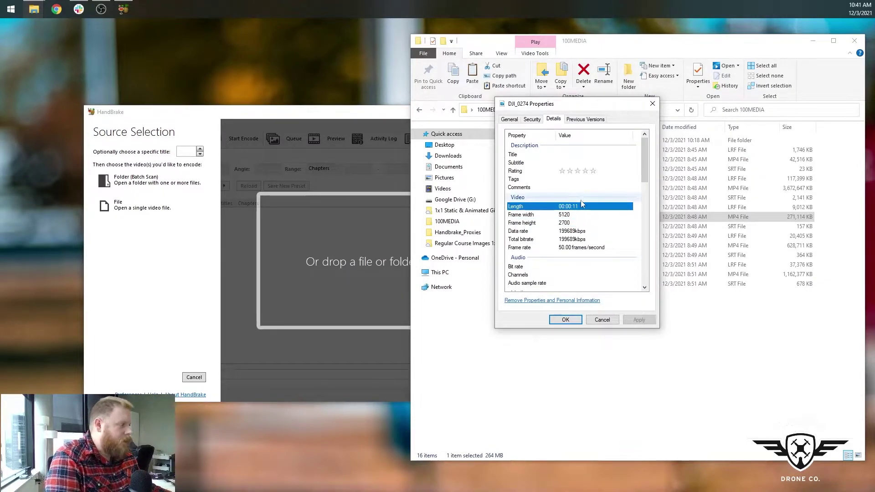
left_click(572, 232)
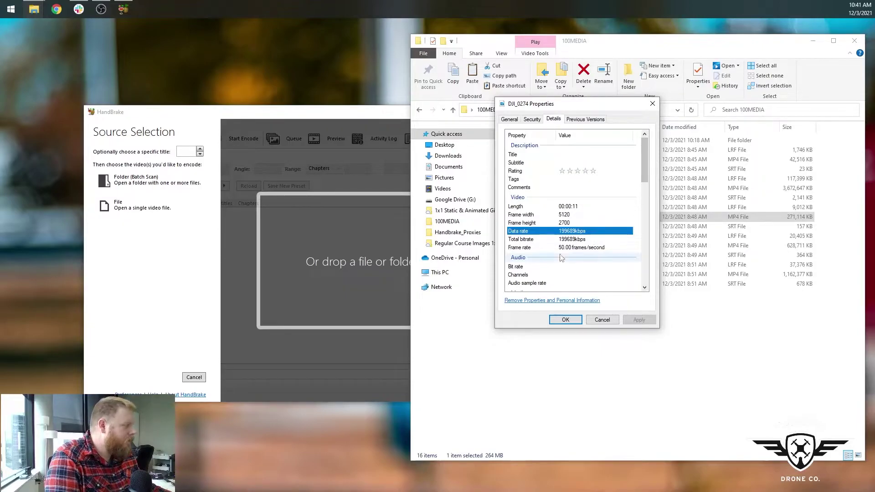
Close the Properties and drop DJI_0274 onto HandBrake to scan it
left_click_drag(646, 146, 661, 246)
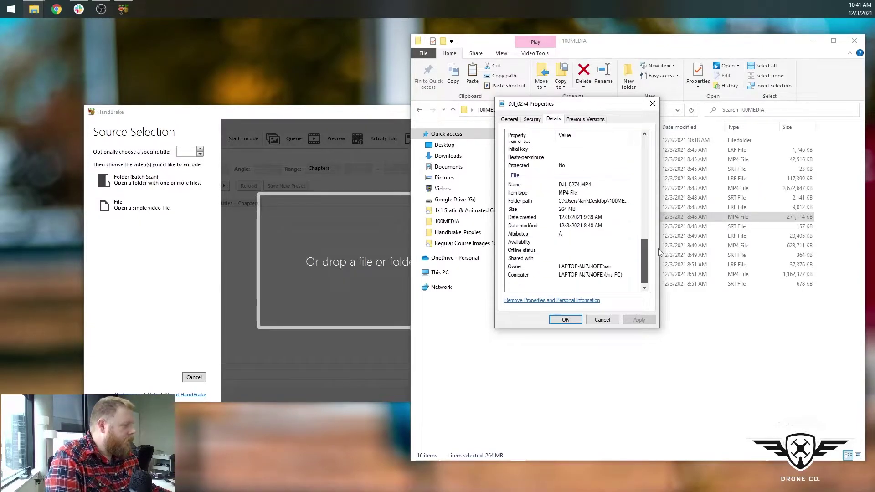
left_click(566, 320)
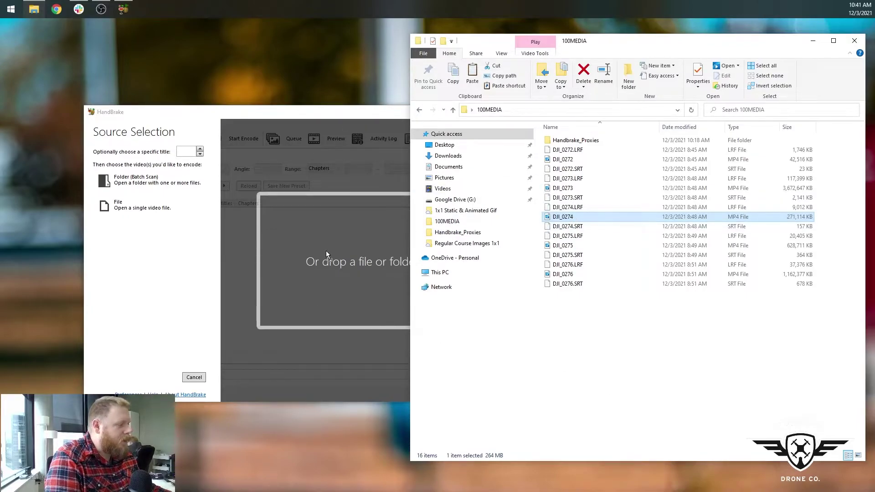
left_click_drag(326, 255, 326, 256)
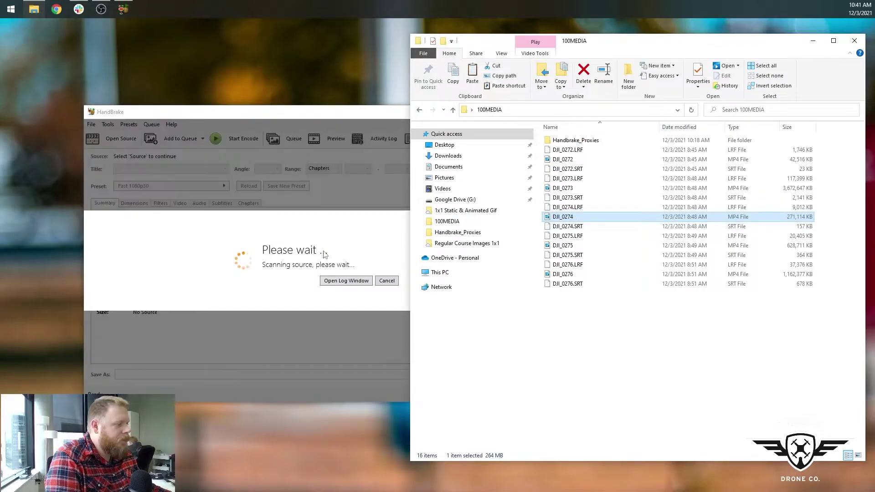
left_click(319, 119)
Maximize HandBrake and step forward and back through DJI_0274's preview stills
double_click(510, 114)
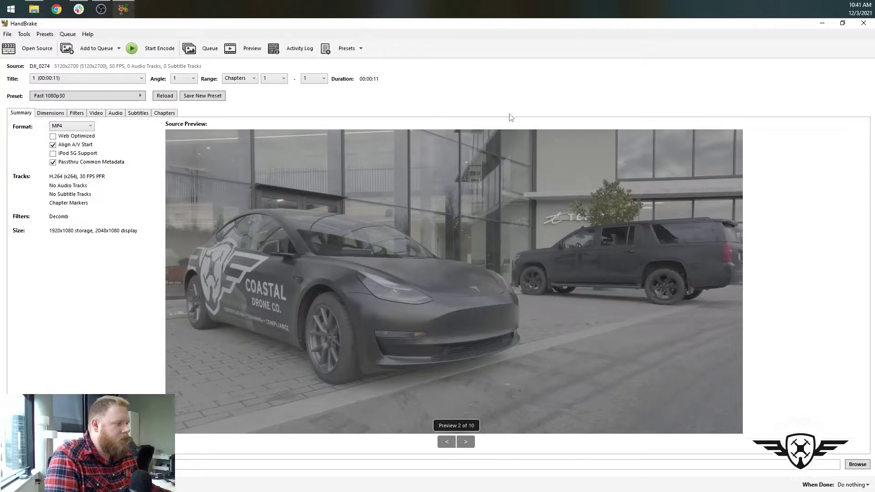
left_click(466, 443)
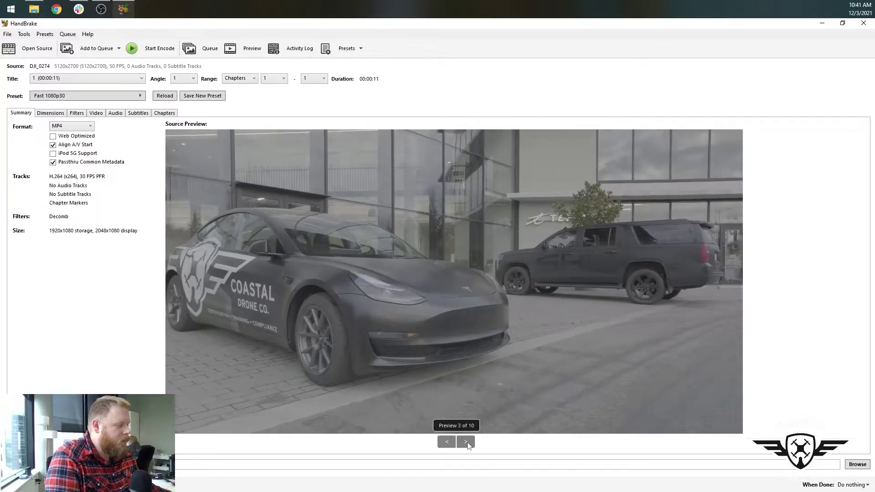
left_click(466, 443)
left_click(454, 443)
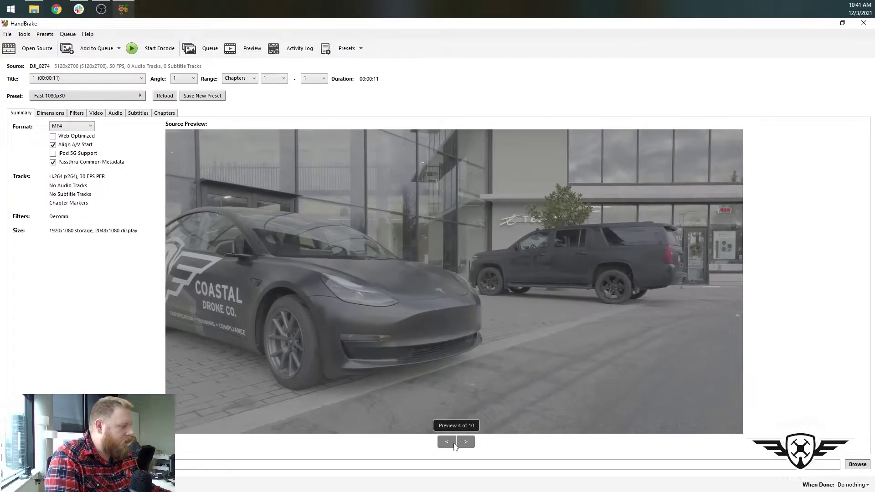
left_click(454, 443)
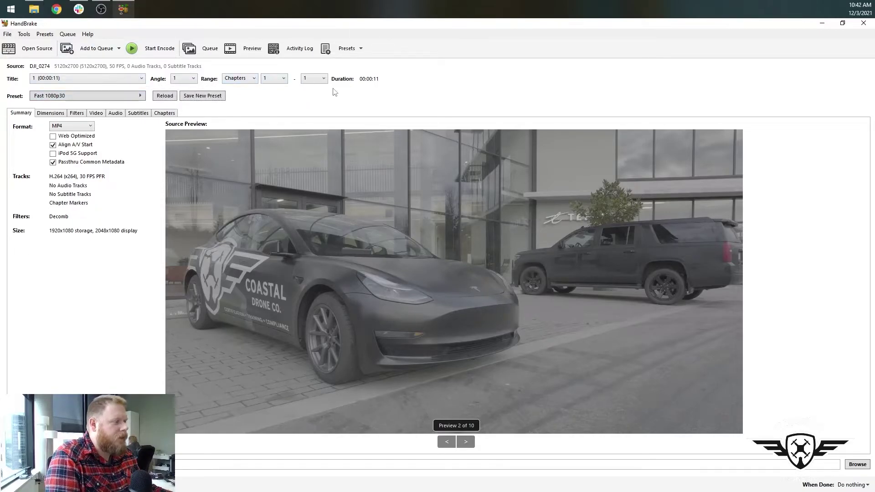
Pick the Hardware preset H.265 VCN 2160p 4K for 3840x2160 output
left_click(55, 98)
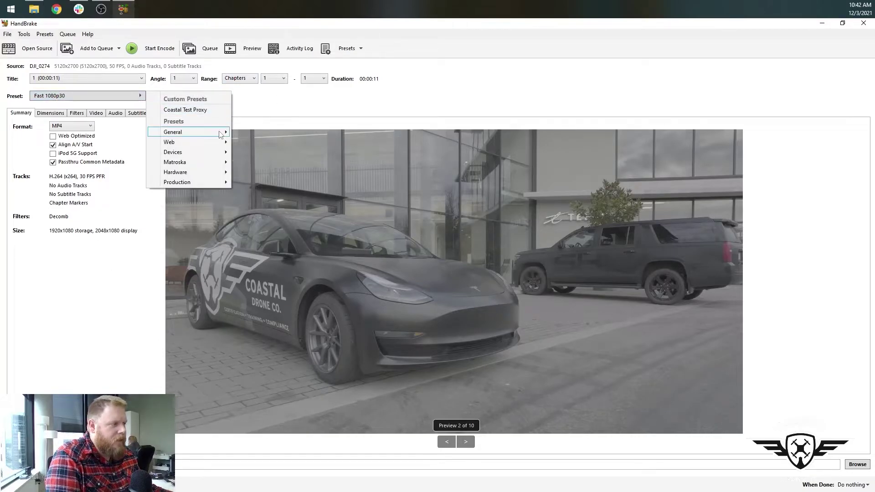
mouse_move(194, 137)
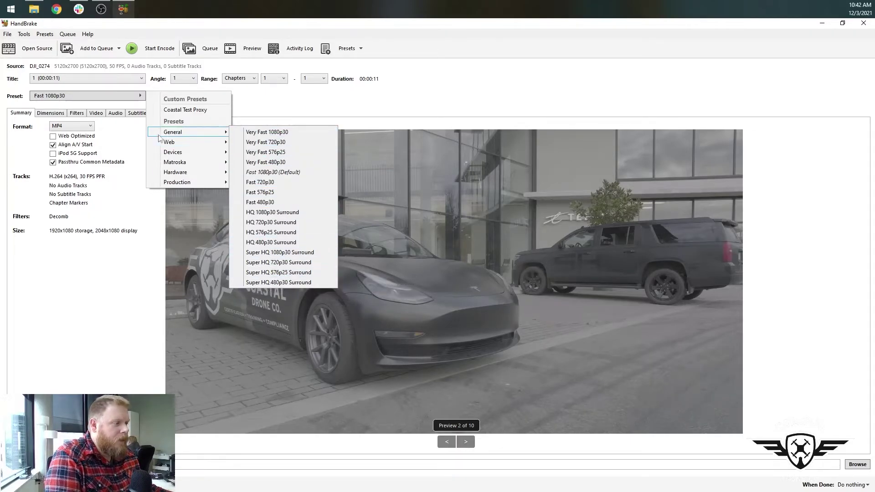
mouse_move(179, 162)
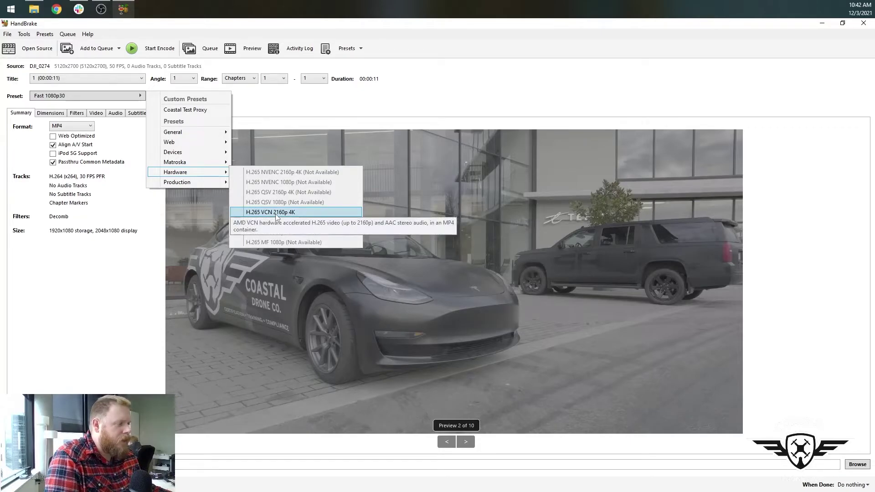
left_click(275, 213)
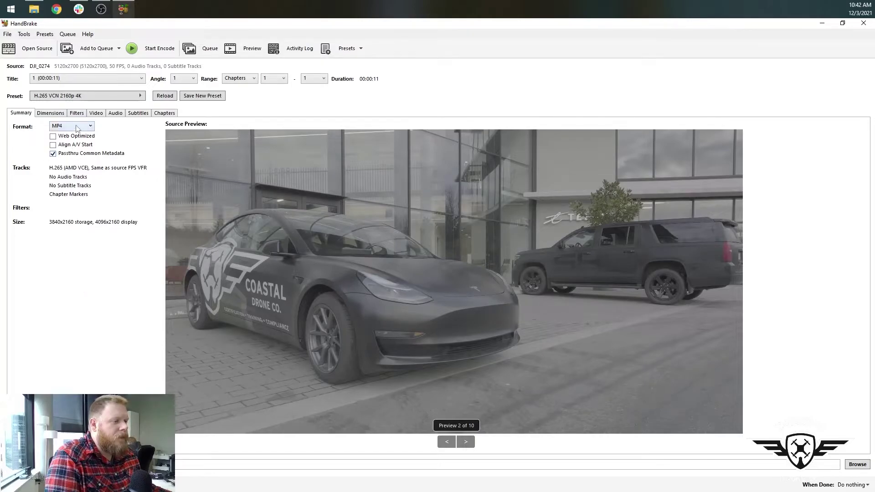
Change the video encoder to H.264 (AMD VCE), keeping constant quality 28
left_click(52, 114)
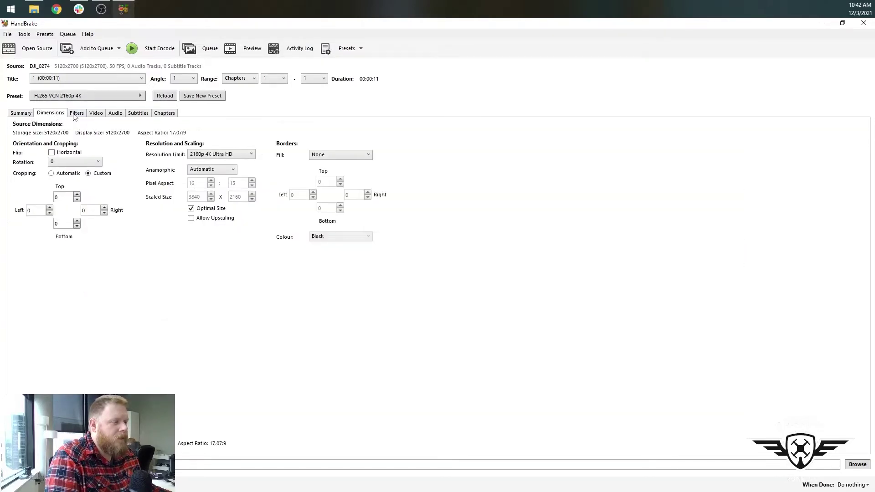
left_click(73, 115)
key("Left")
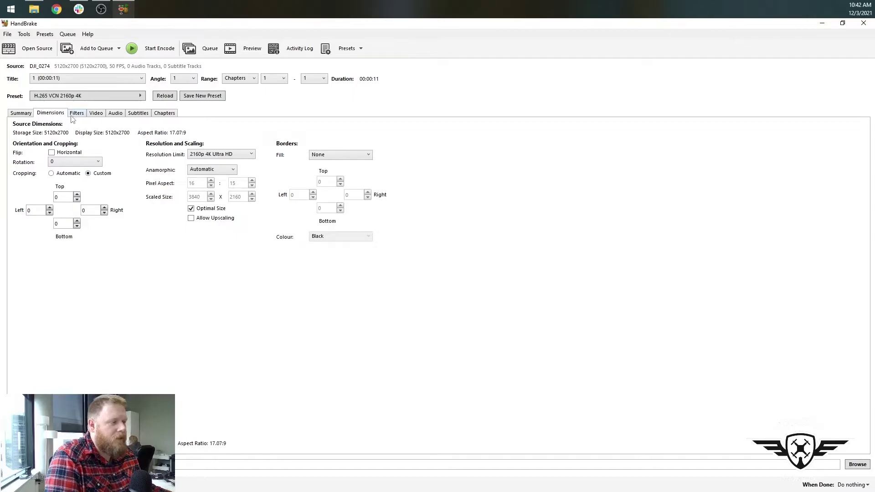
left_click(73, 115)
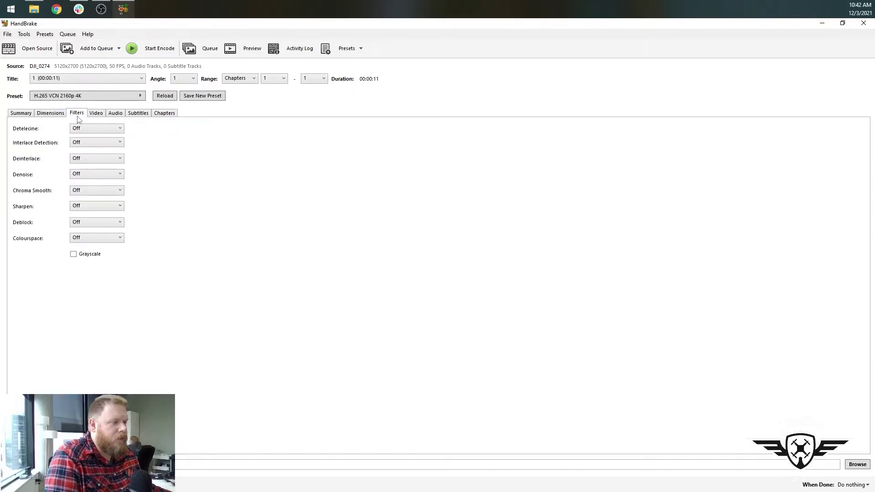
left_click(97, 115)
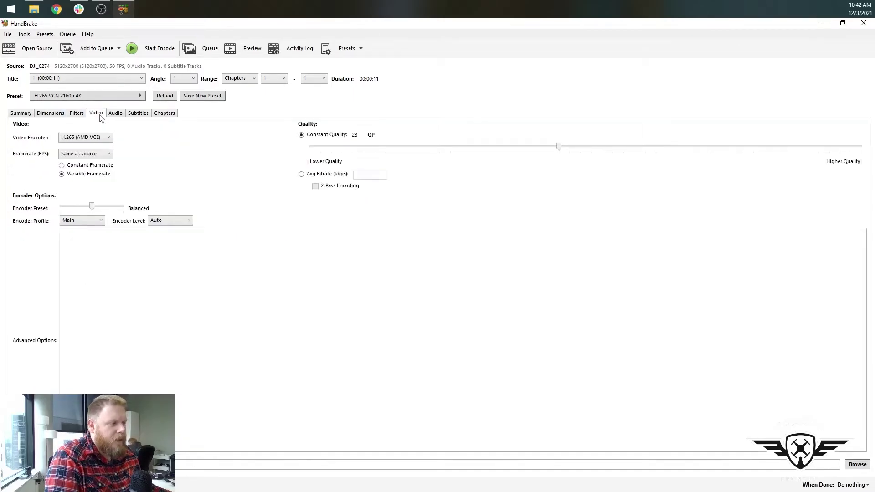
left_click(86, 139)
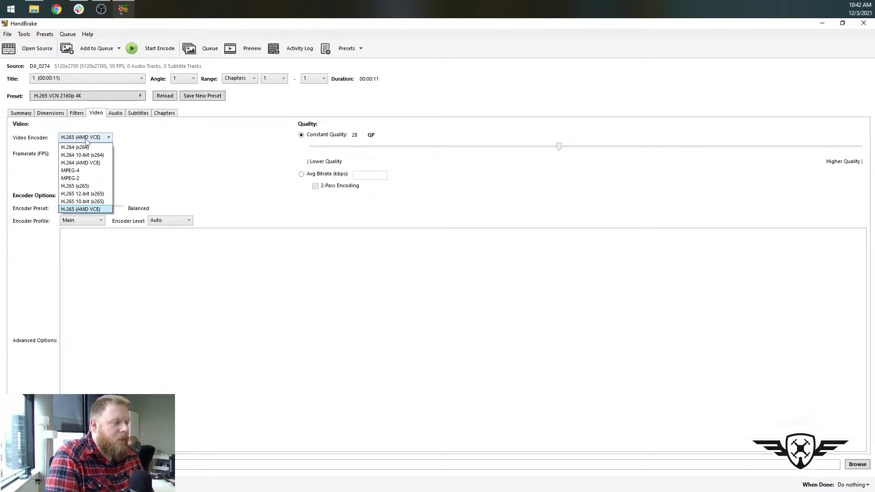
left_click(101, 163)
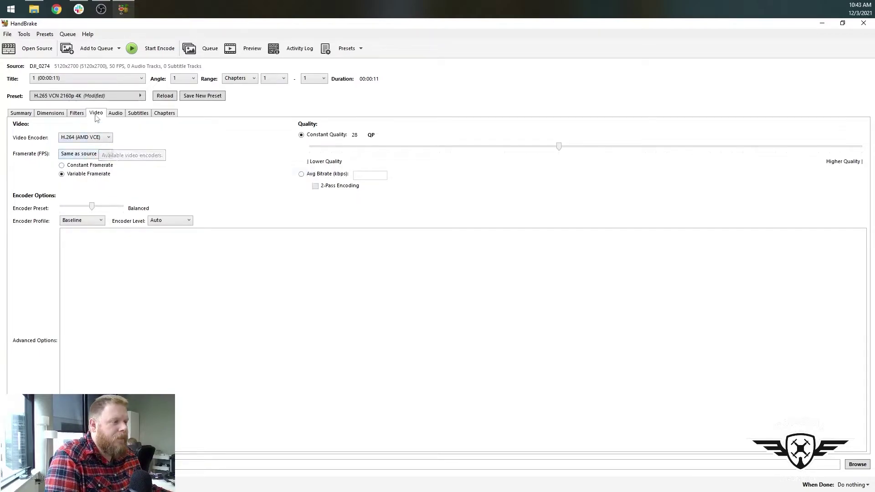
left_click(56, 116)
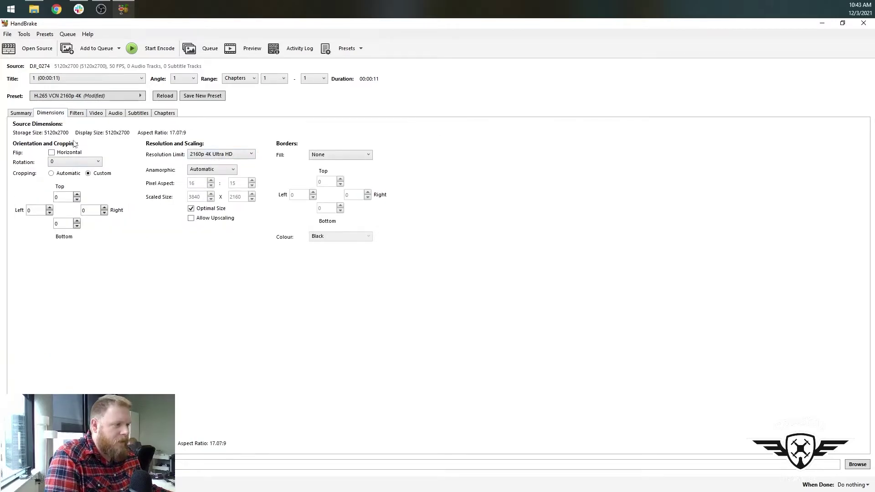
left_click(96, 114)
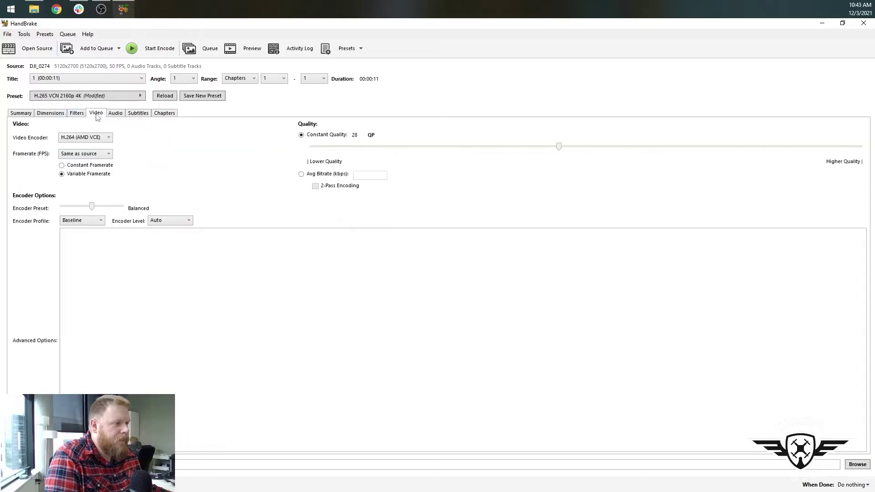
left_click(109, 138)
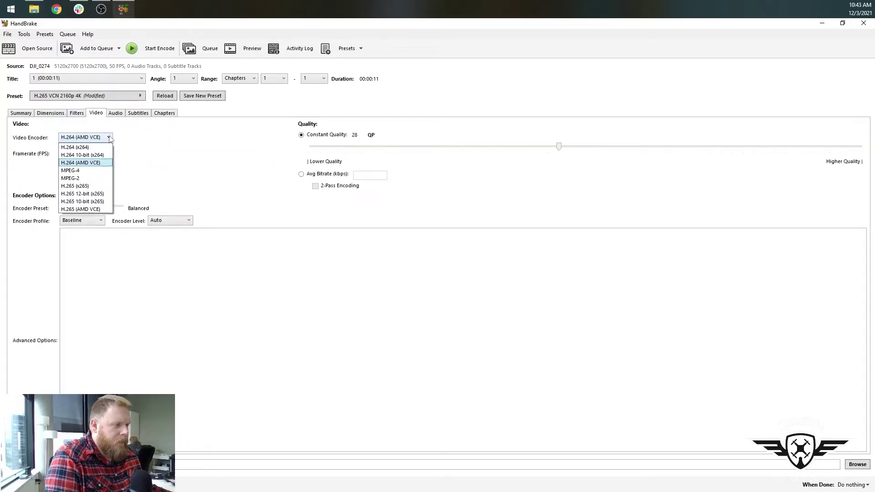
left_click(110, 138)
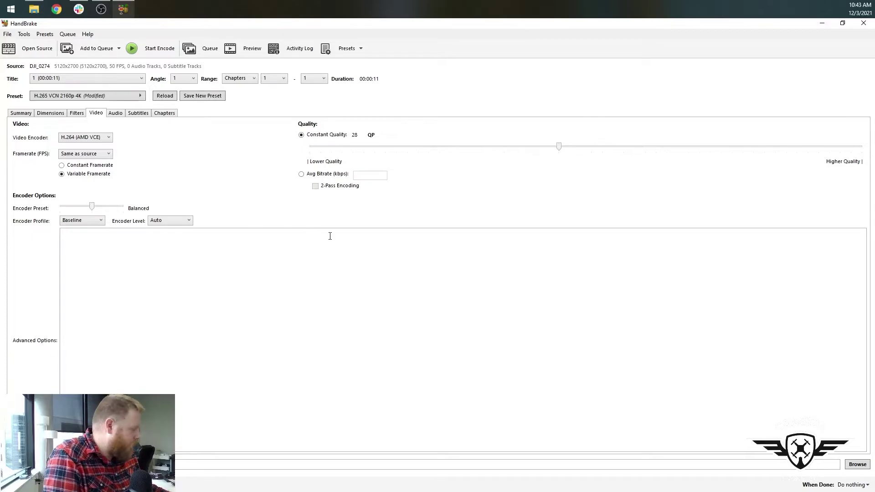
Save the output as Dji 0274-h246-4k-proxy in 100MEDIA\Handbrake_Proxies and start encoding
left_click(861, 466)
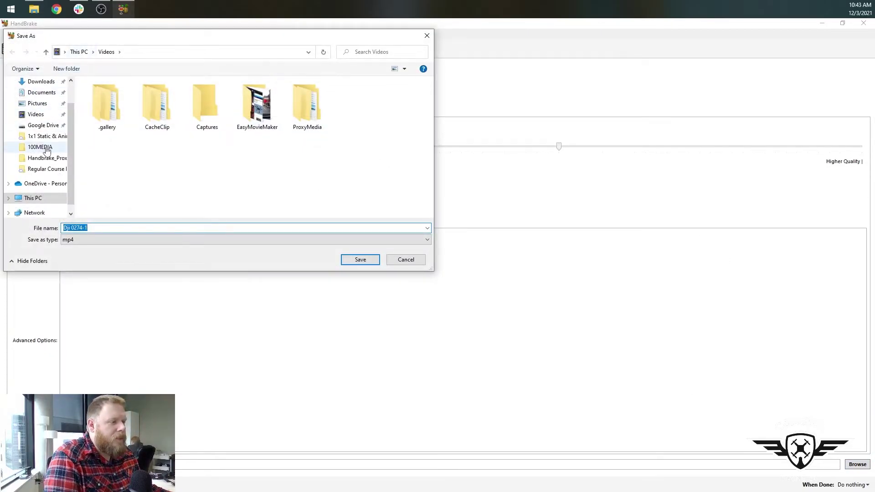
left_click(40, 146)
left_click(101, 102)
double_click(101, 102)
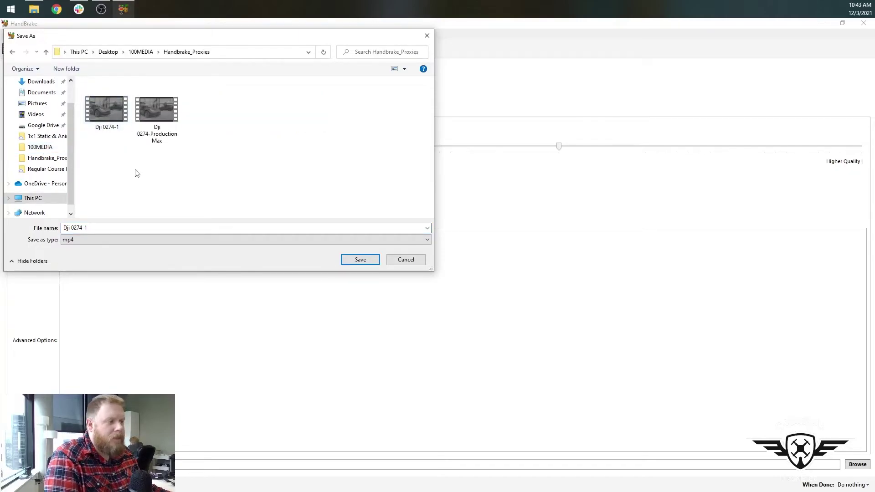
left_click(104, 230)
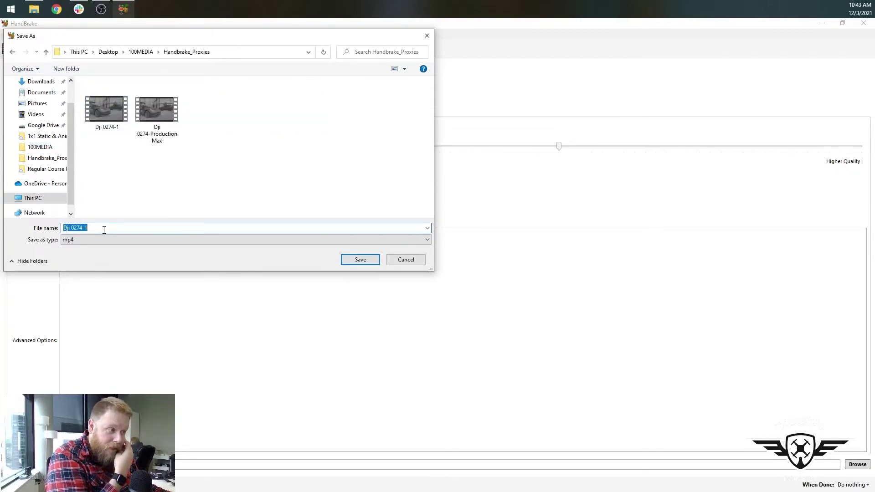
left_click(115, 226)
key("BackSpace")
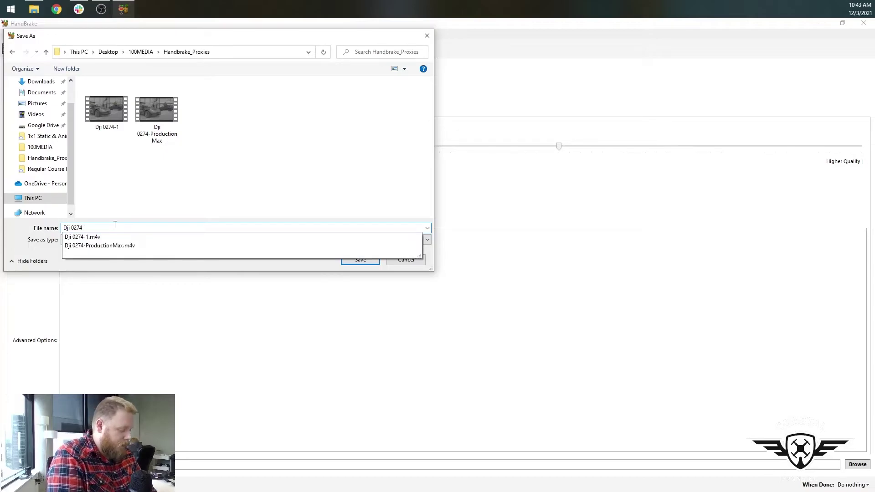
type("h246-4k-proxy")
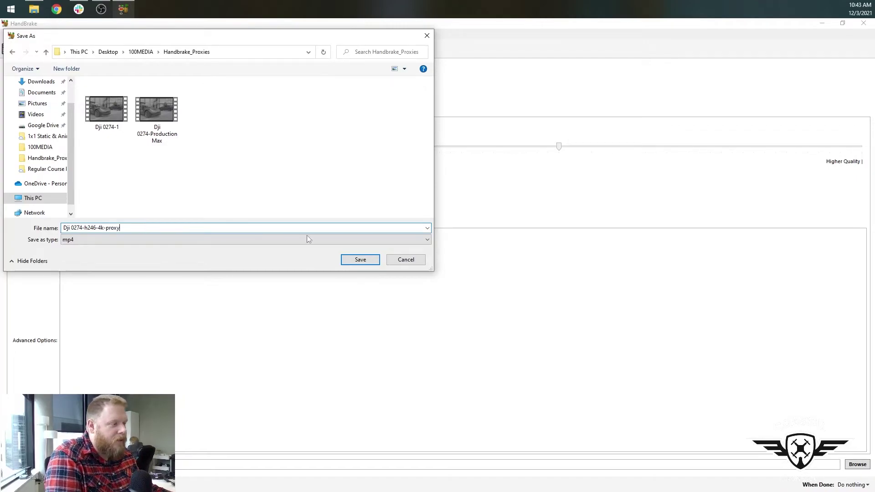
left_click(360, 259)
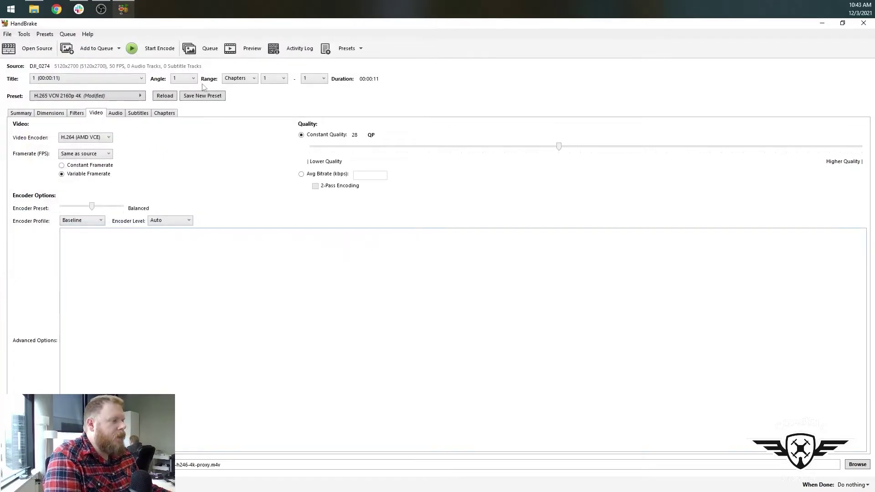
left_click(141, 49)
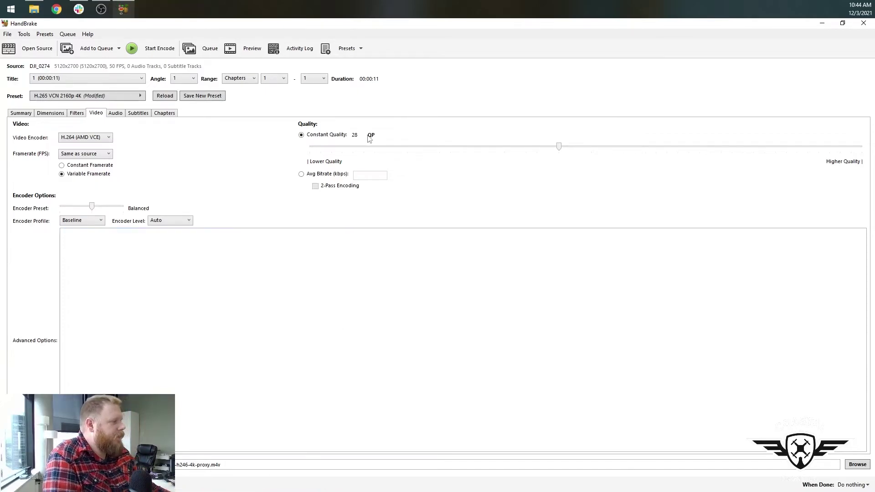
Play the 15.4 MB Dji 0274-h246-4k-proxy from Handbrake_Proxies in Movies & TV
left_click(842, 23)
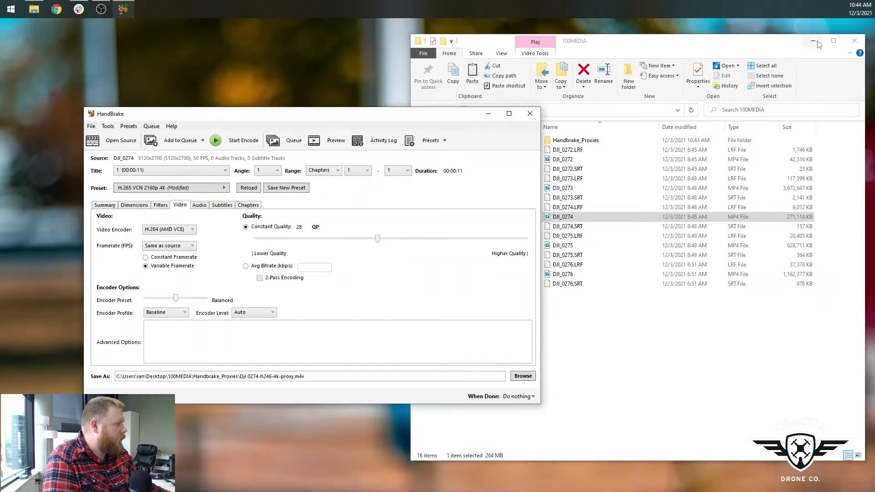
double_click(591, 141)
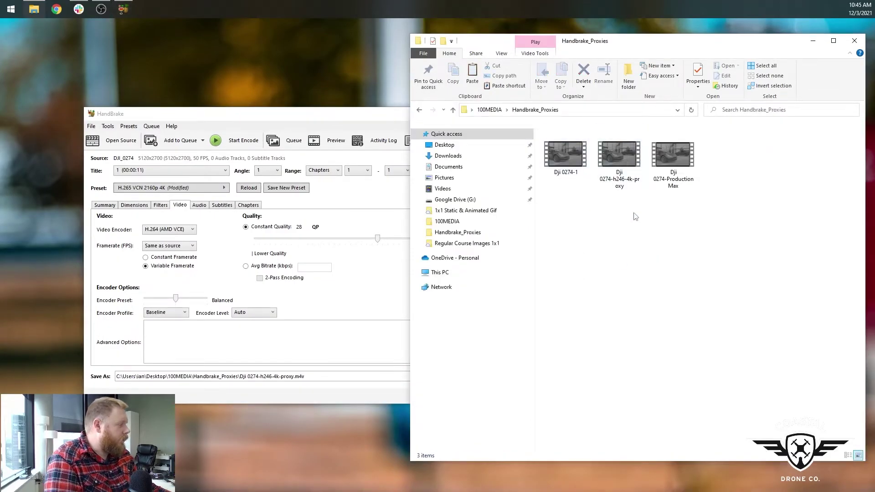
mouse_move(631, 184)
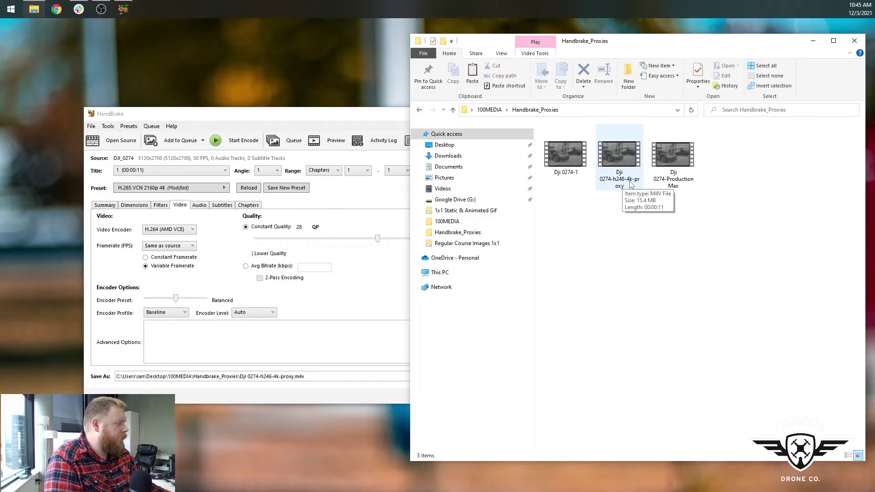
double_click(610, 158)
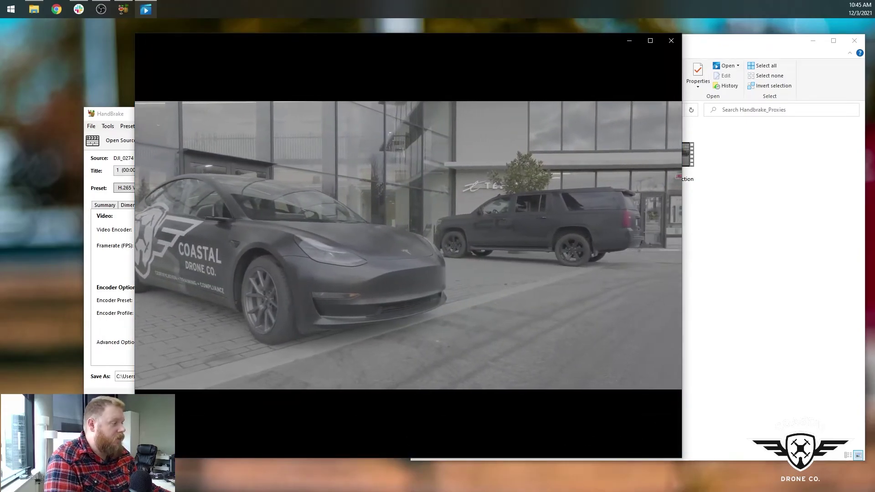
mouse_move(412, 211)
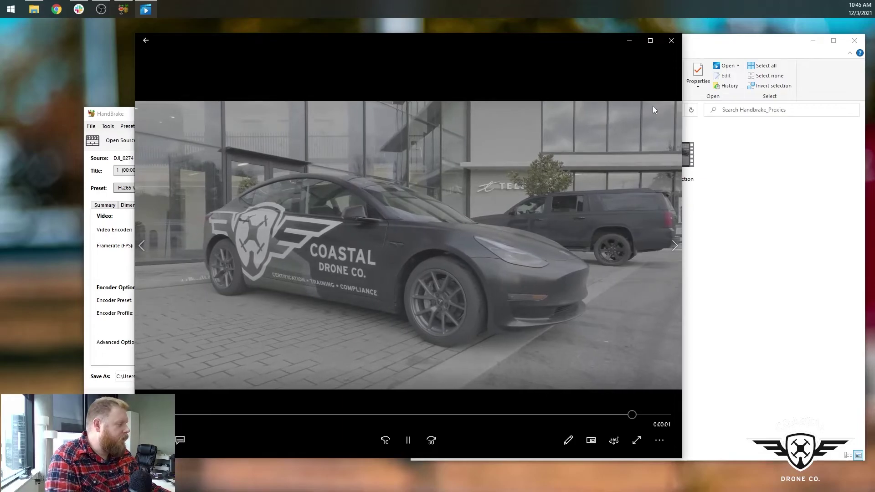
left_click(686, 132)
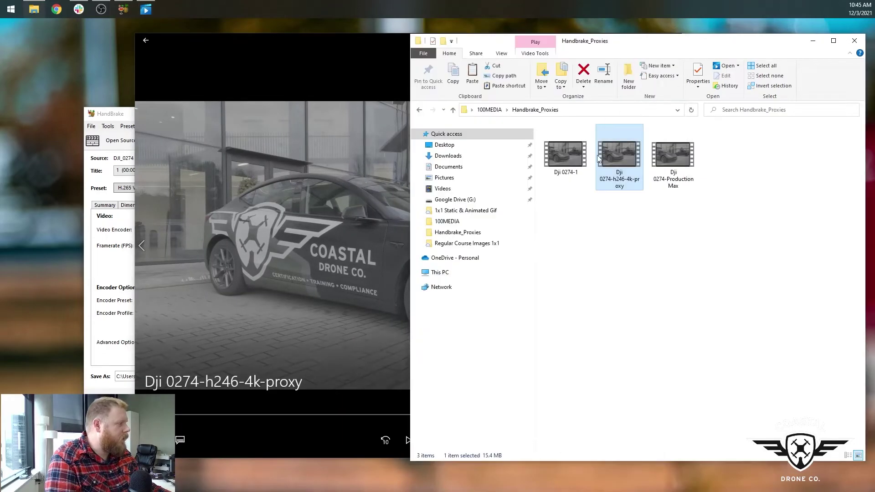
Open the proxy file's Properties and confirm its 15.4 MB size
right_click(620, 146)
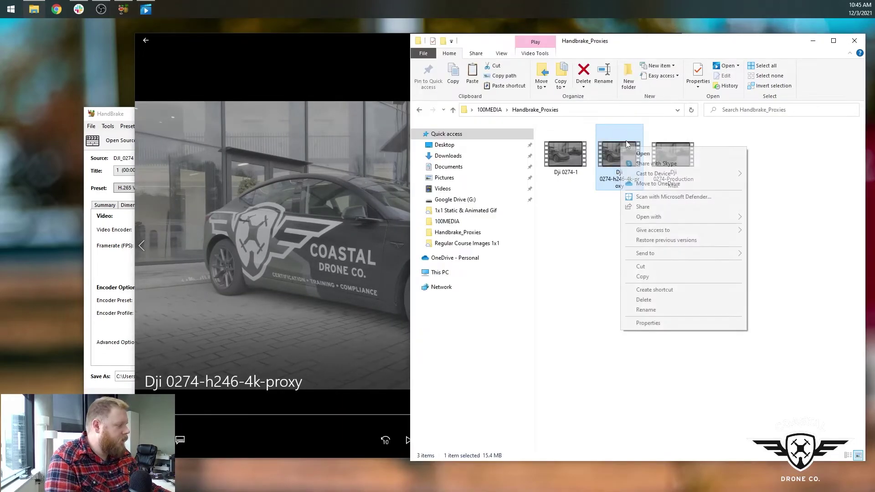
left_click(660, 326)
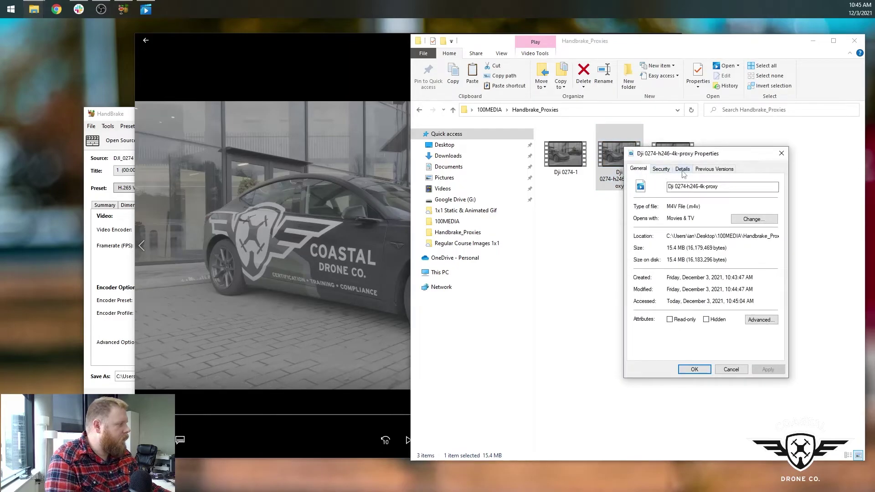
left_click_drag(667, 248, 684, 249)
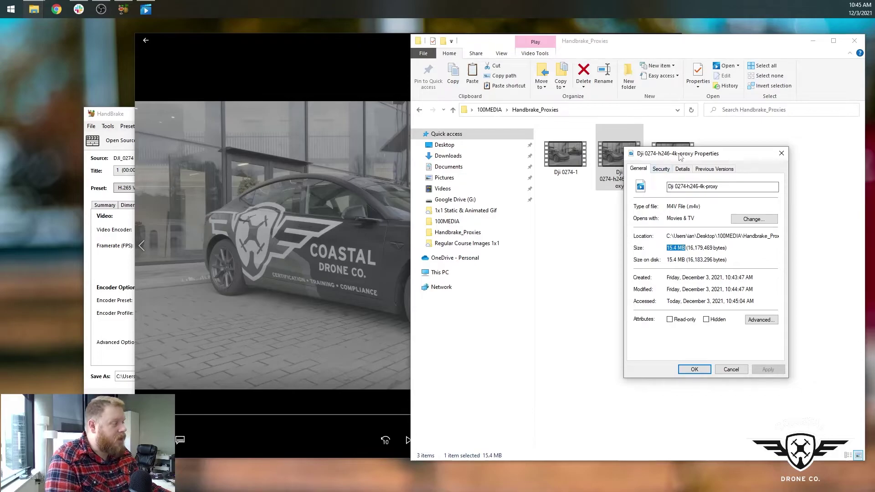
left_click_drag(680, 155, 600, 187)
Check the Details tab for 3840×2160, 11764kbps and 50 frames/second, then return to the player
left_click(606, 201)
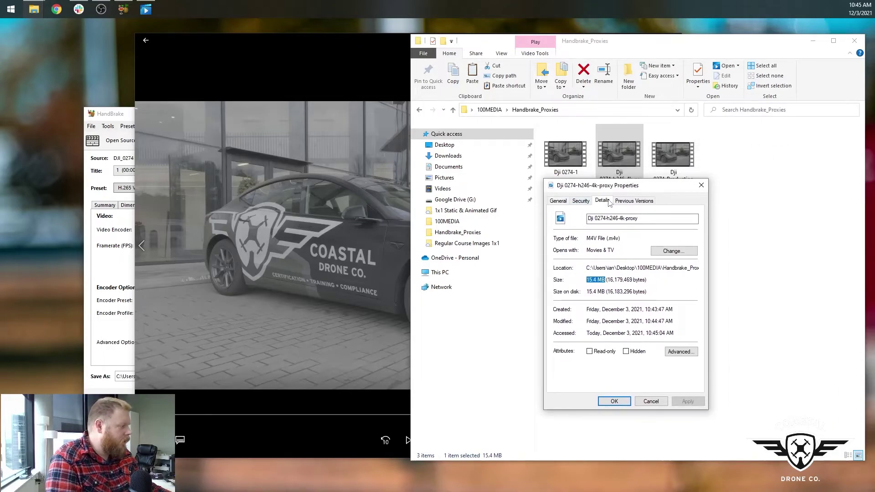
left_click(630, 313)
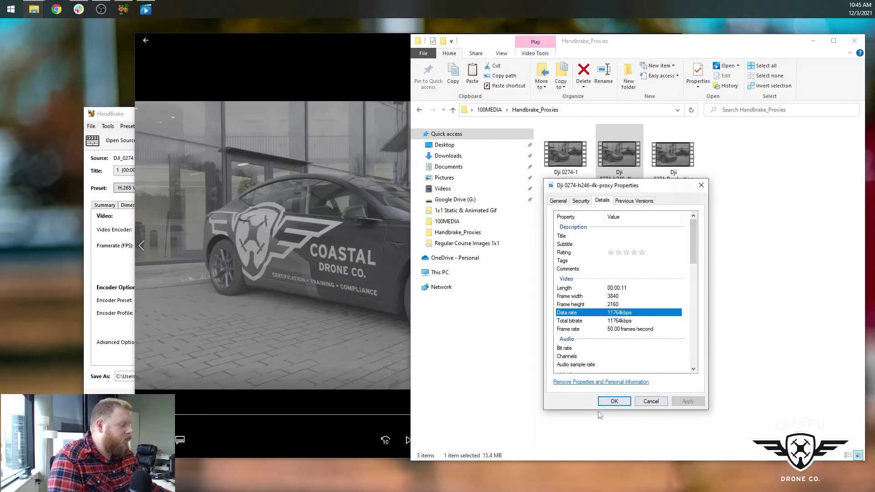
left_click(613, 401)
left_click(346, 139)
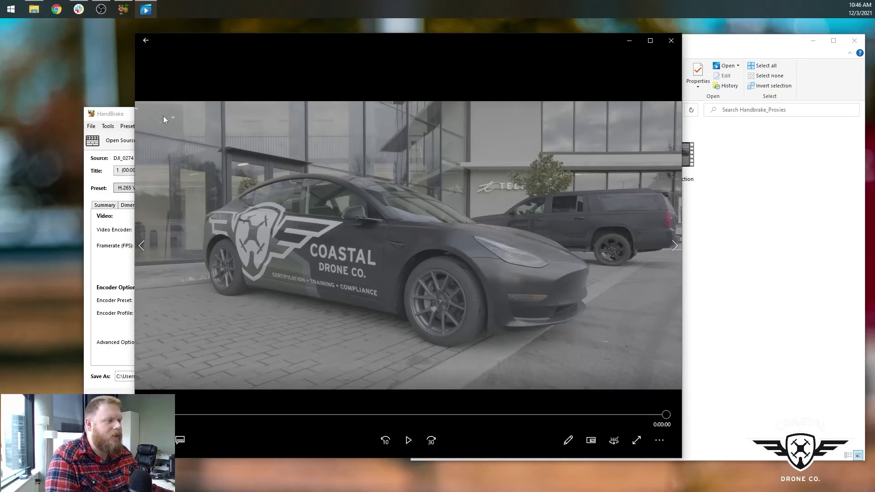
Move the Dji 0274-h246-4k-proxy player toward the centre, in front of HandBrake and File Explorer
left_click(804, 255)
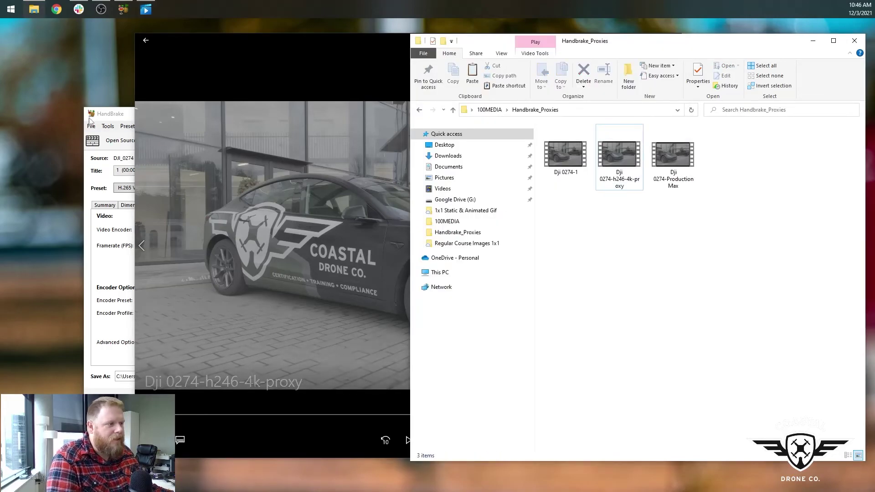
left_click(398, 44)
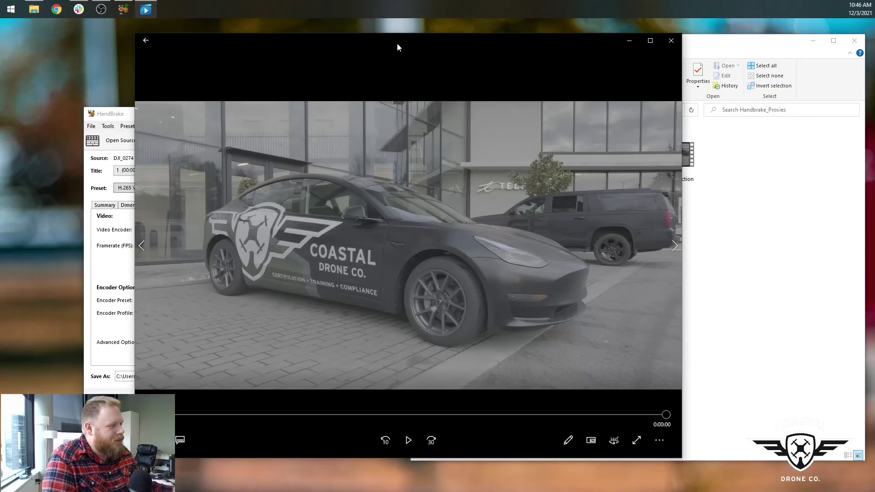
left_click_drag(407, 40, 459, 83)
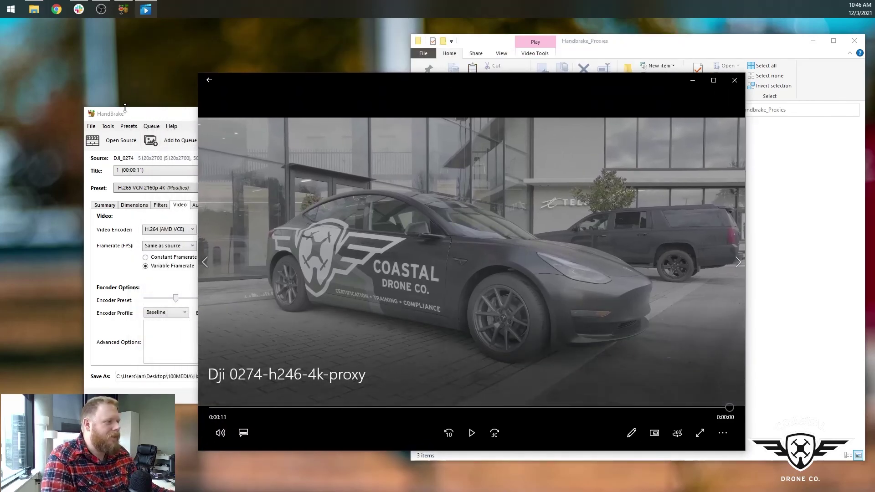
left_click_drag(178, 117, 136, 131)
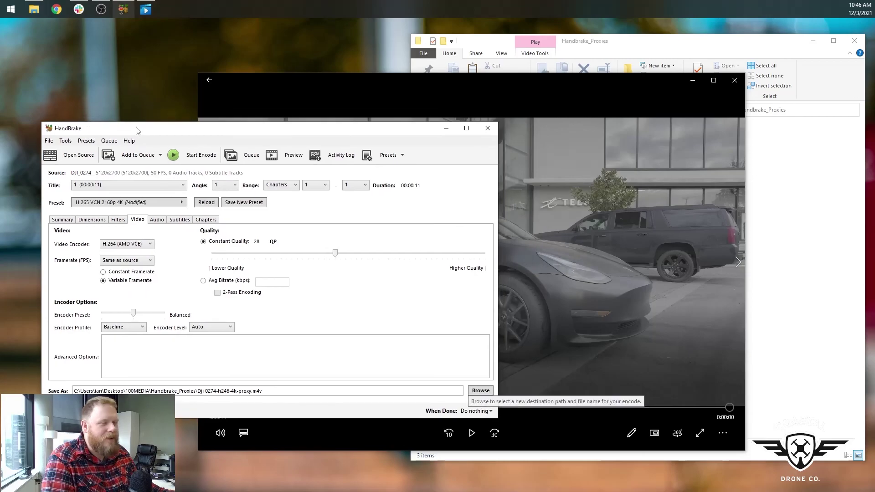
left_click(315, 77)
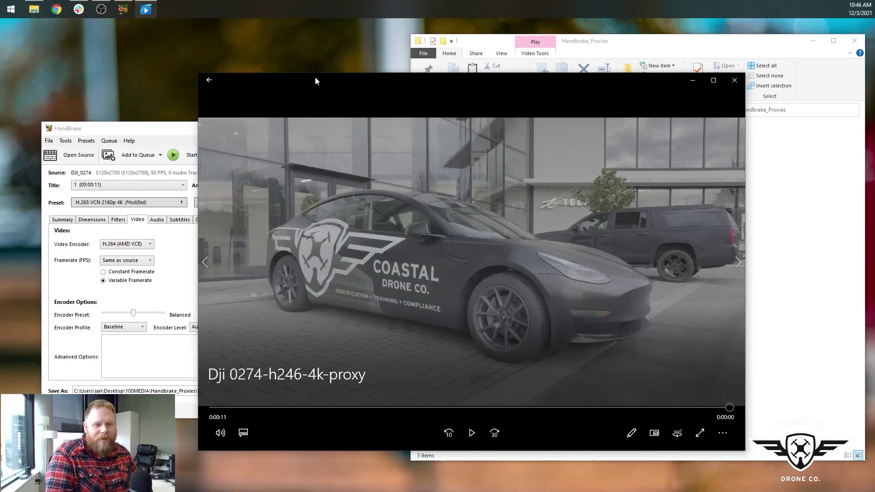